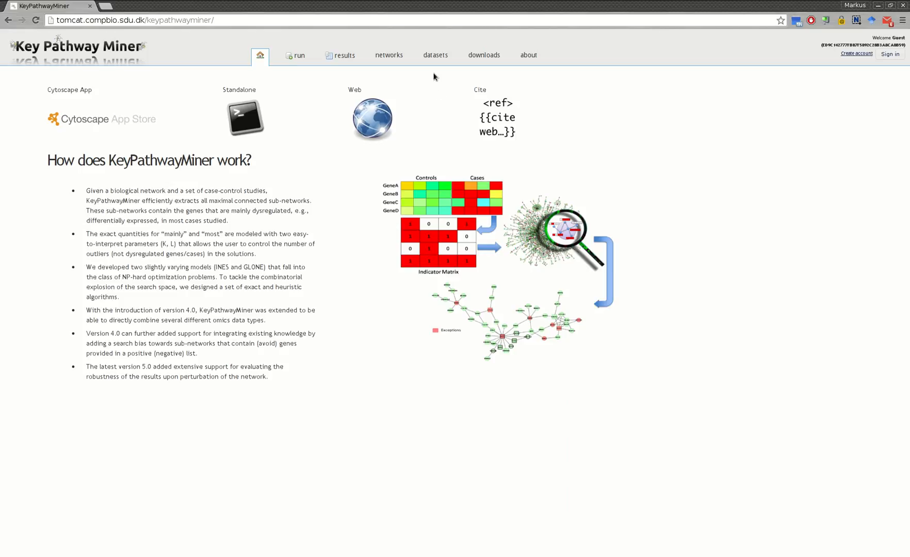
Upload the file colon-methylation-matrix-p0.05.dat as a new dataset named MyTestDataSet with the description "This is my data....".
left_click(434, 56)
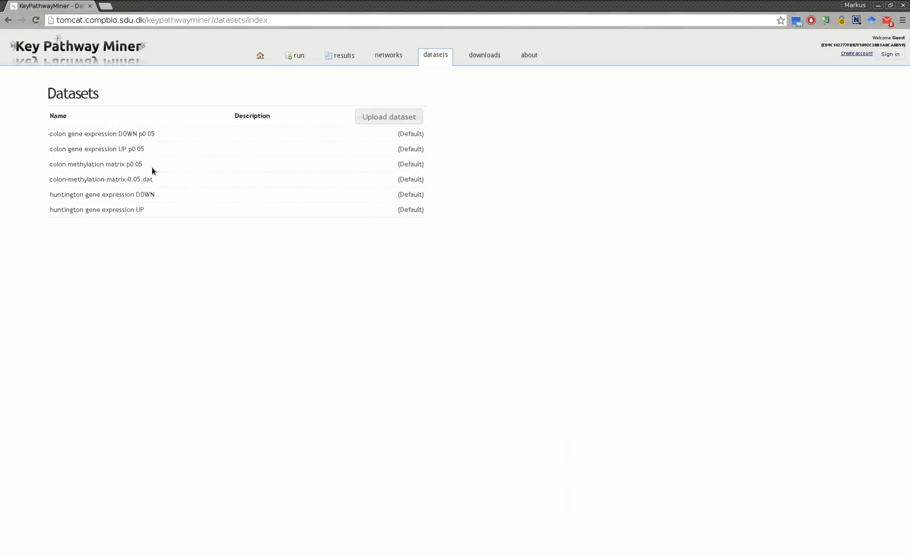
left_click_drag(42, 132, 173, 139)
left_click(174, 138)
left_click(392, 120)
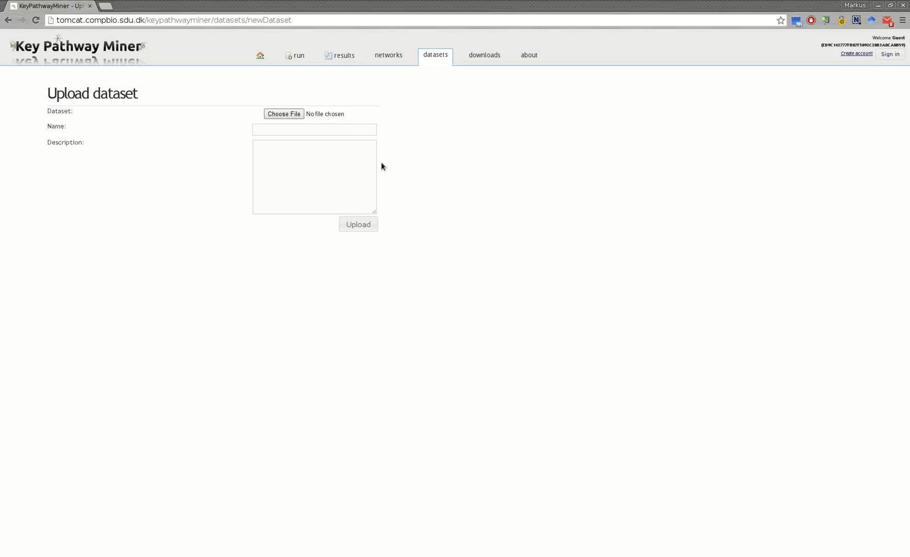
left_click(273, 132)
type("MyTe")
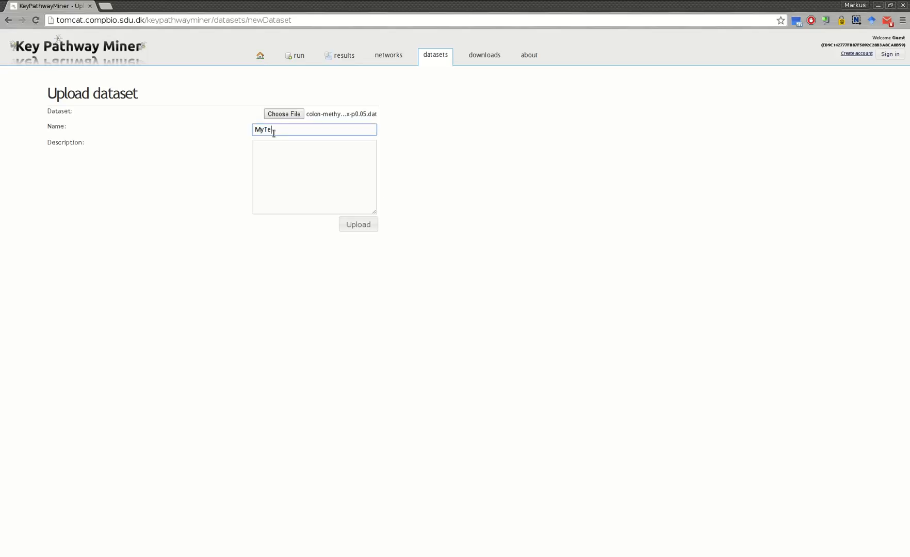
type("stDataSet")
key("Tab")
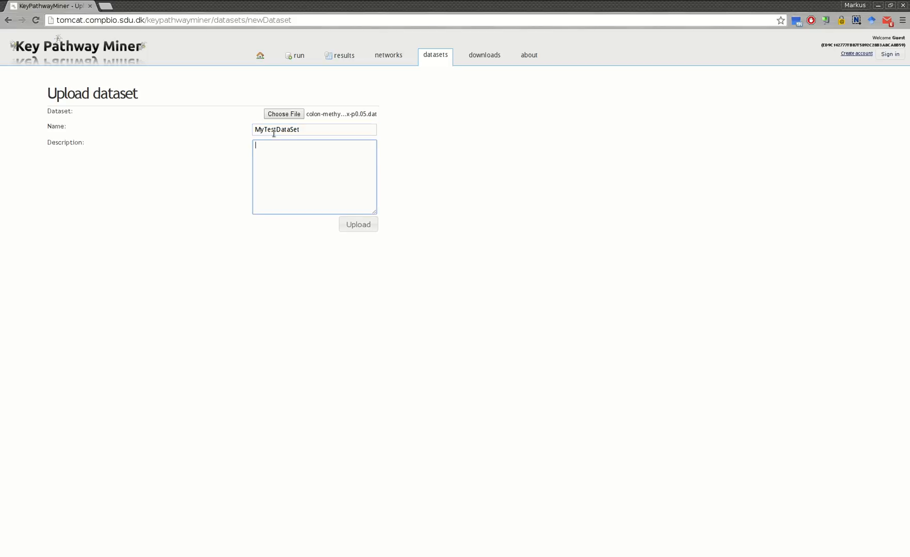
type("This is my data....")
left_click(344, 223)
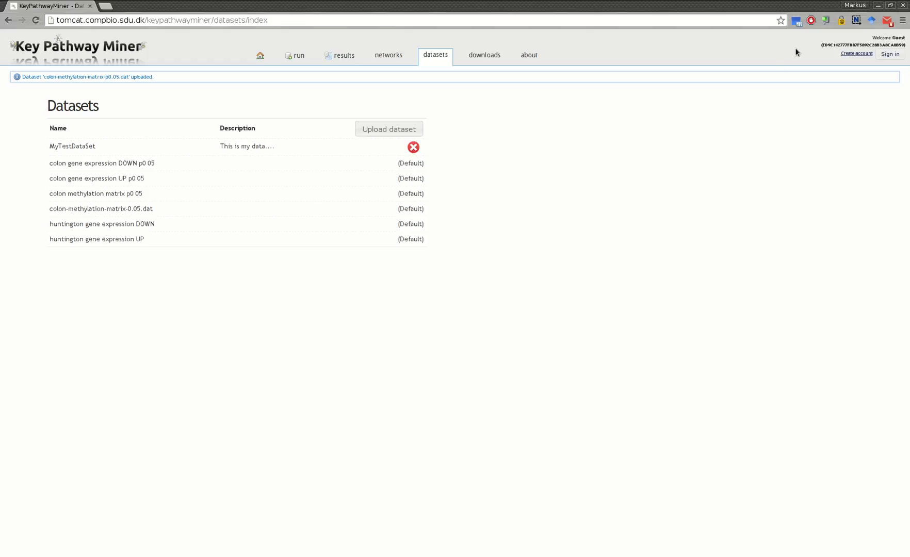
left_click_drag(818, 45, 889, 60)
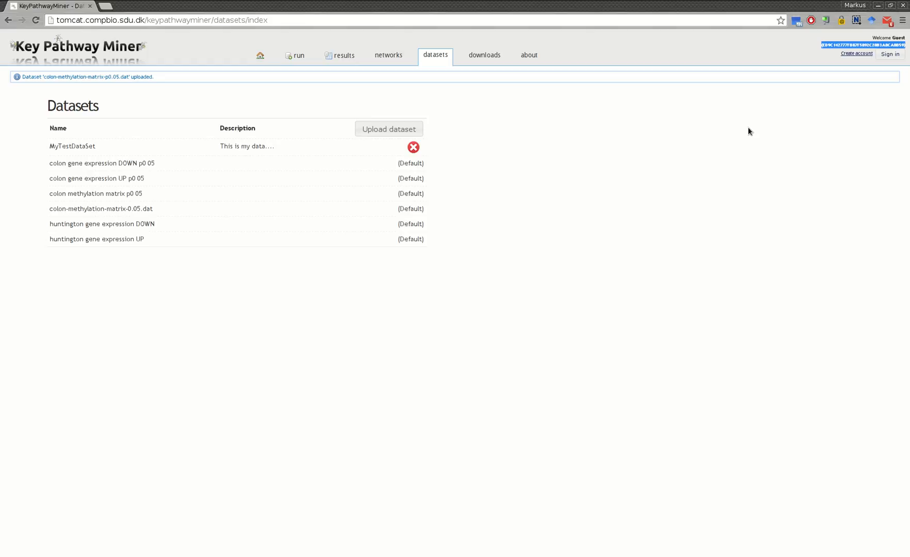
left_click(678, 138)
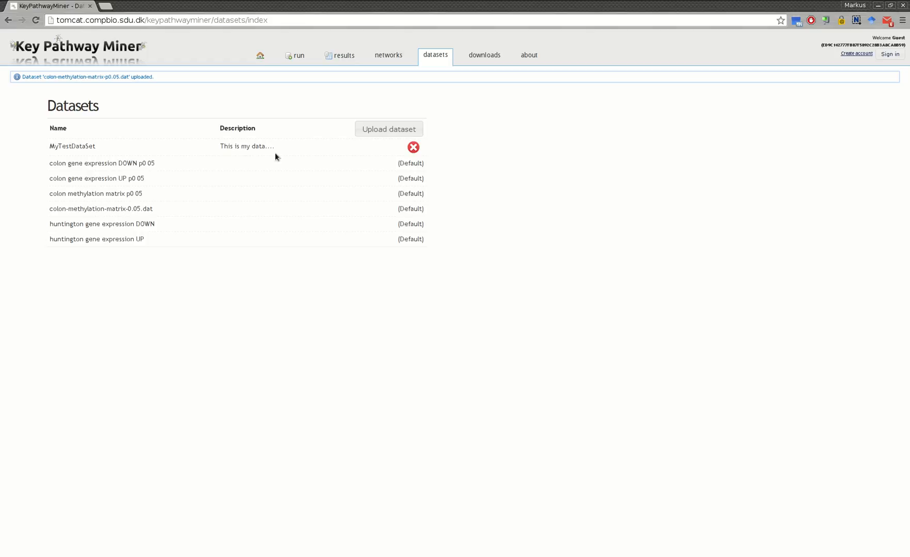
left_click(413, 148)
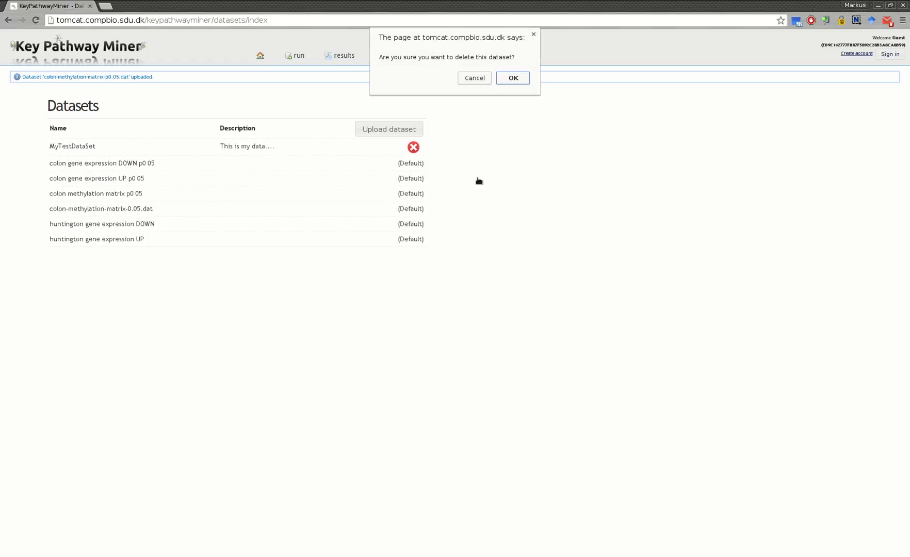
left_click(466, 79)
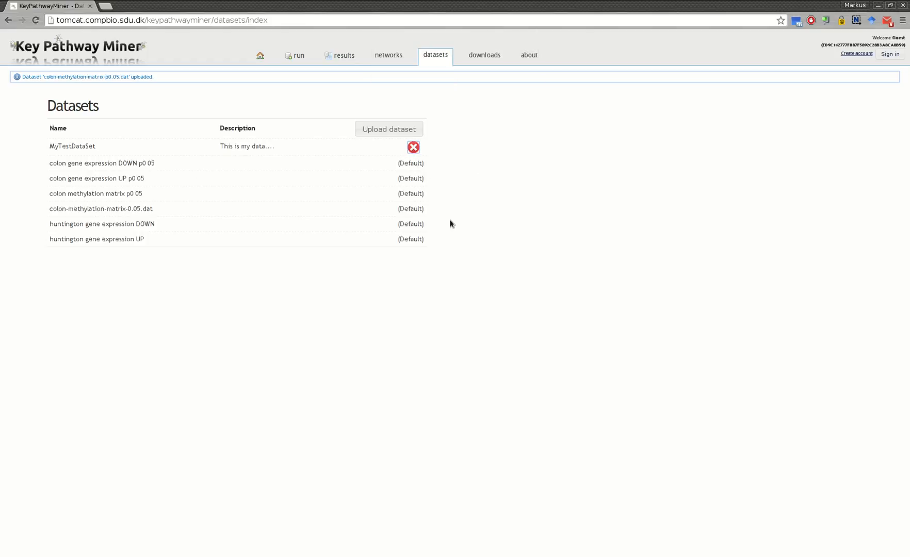
Set up a new run with the colon gene expression DOWN p0 05 and UP p0 05 datasets, logically connected with OR.
left_click(391, 56)
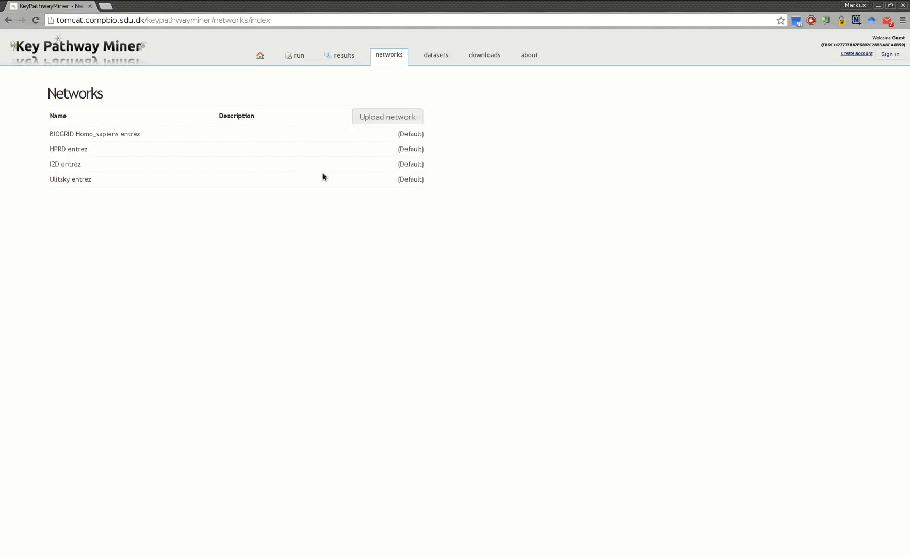
left_click(297, 57)
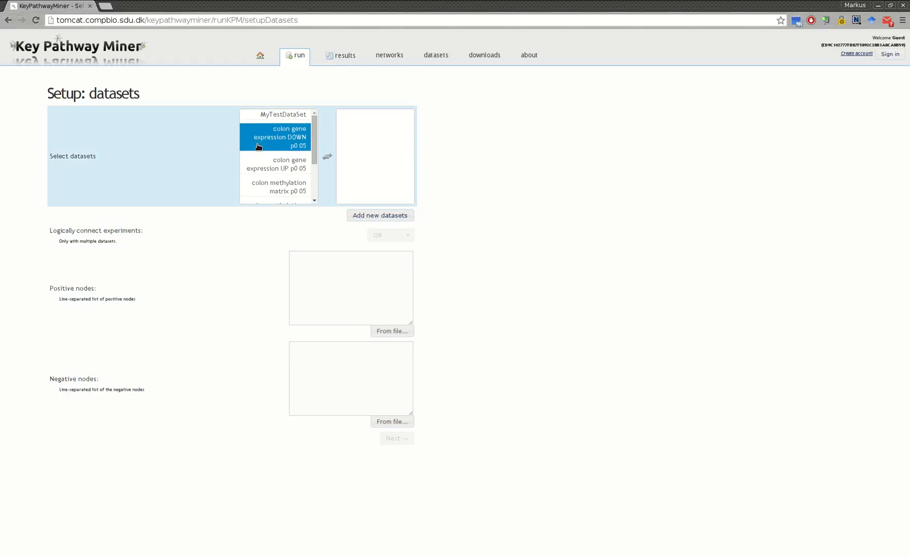
left_click(279, 116)
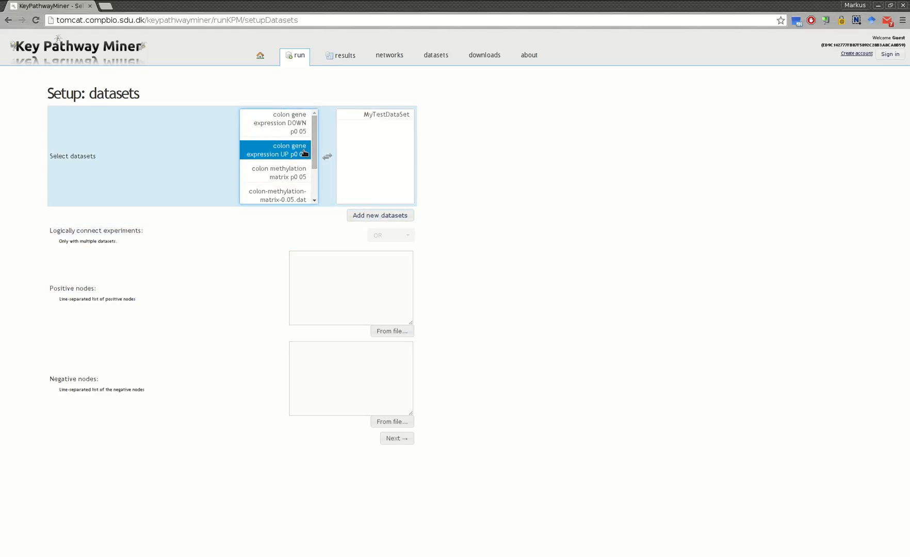
left_click(395, 116)
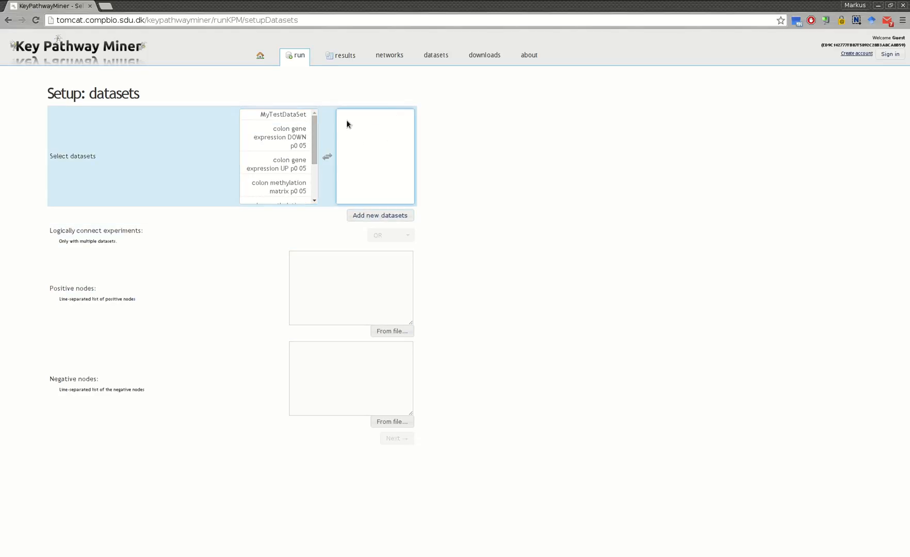
left_click(295, 138)
left_click(294, 138)
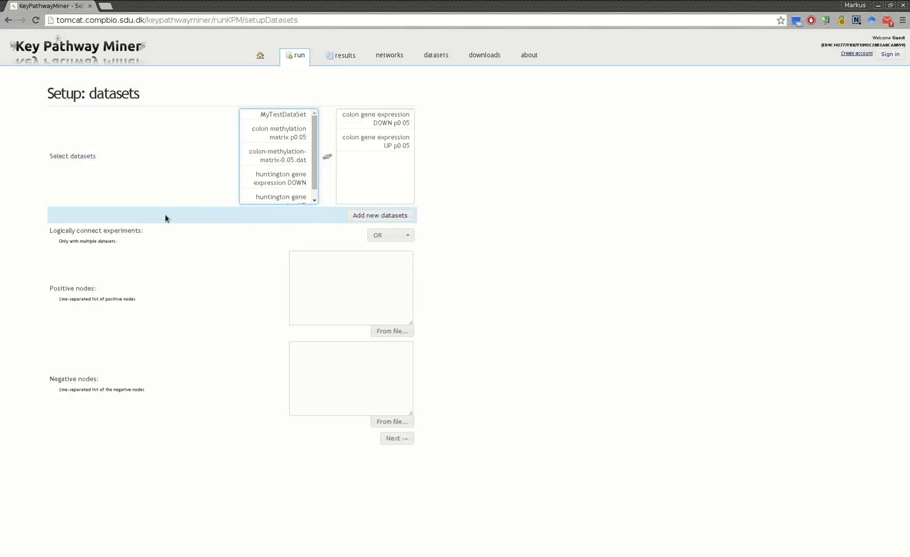
left_click(397, 241)
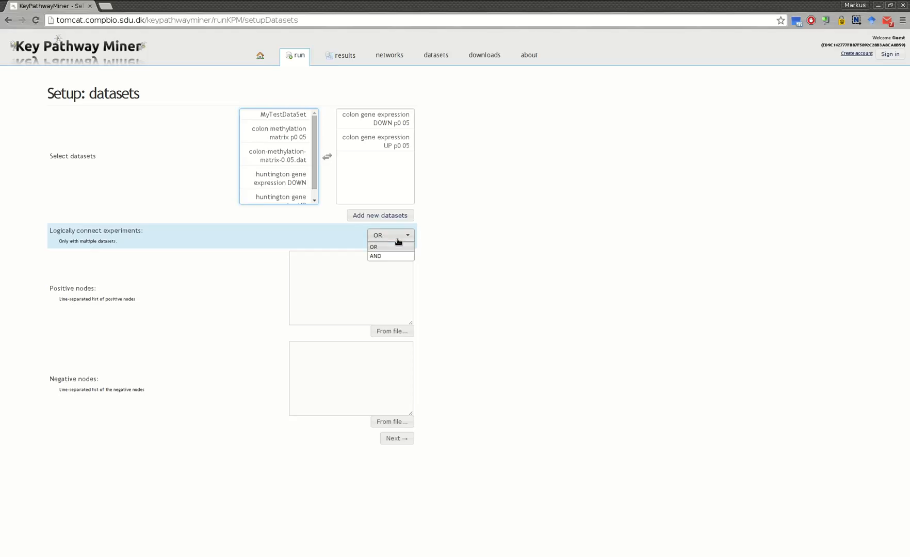
left_click(483, 237)
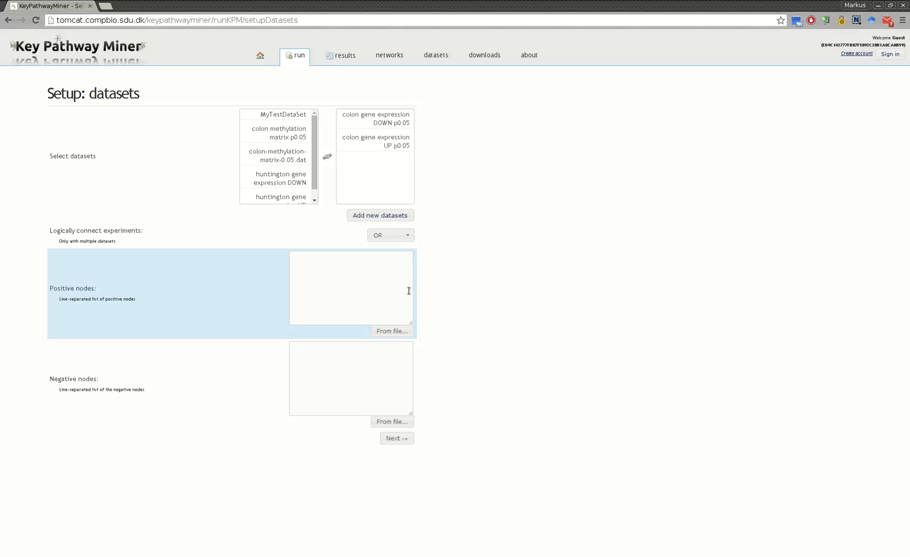
left_click(381, 276)
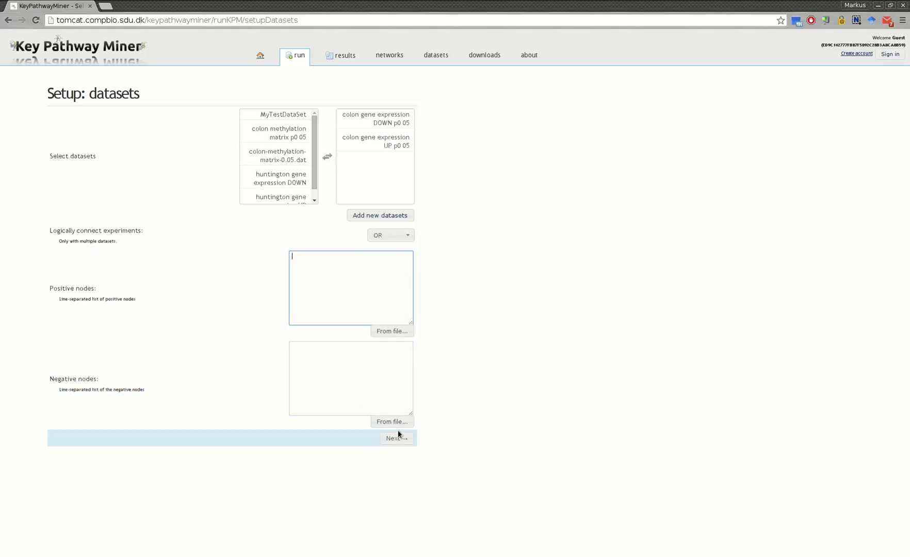
left_click(394, 331)
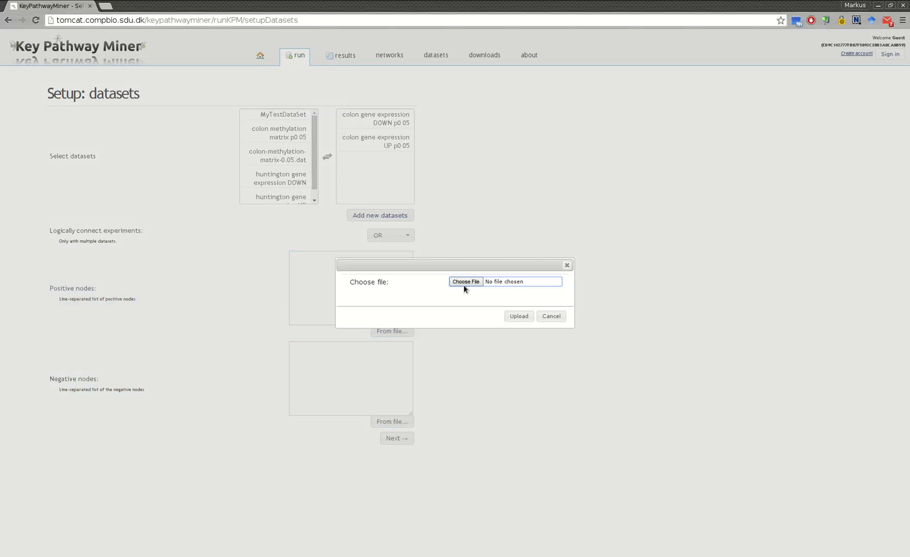
left_click(551, 316)
left_click(323, 256)
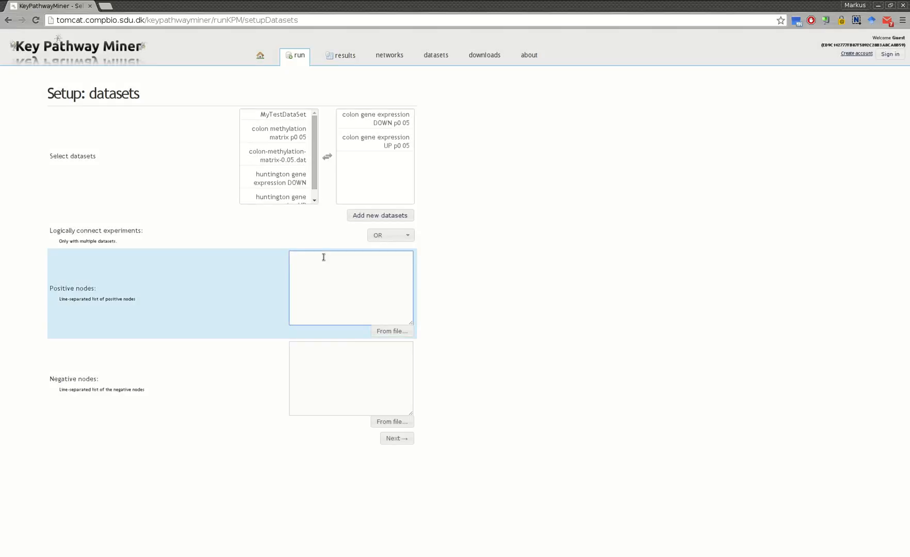
type("234 ")
type("3453")
key("Return")
type("2342 2342")
left_click_drag(320, 282, 278, 253)
key("BackSpace")
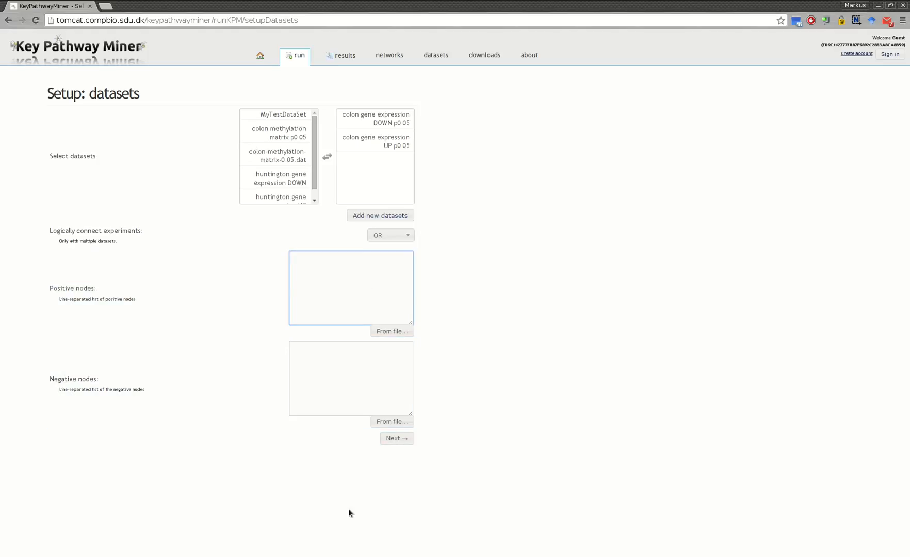
Proceed to the run parameters and check the search options, keeping the Greedy algorithm and the INES strategy.
left_click(384, 441)
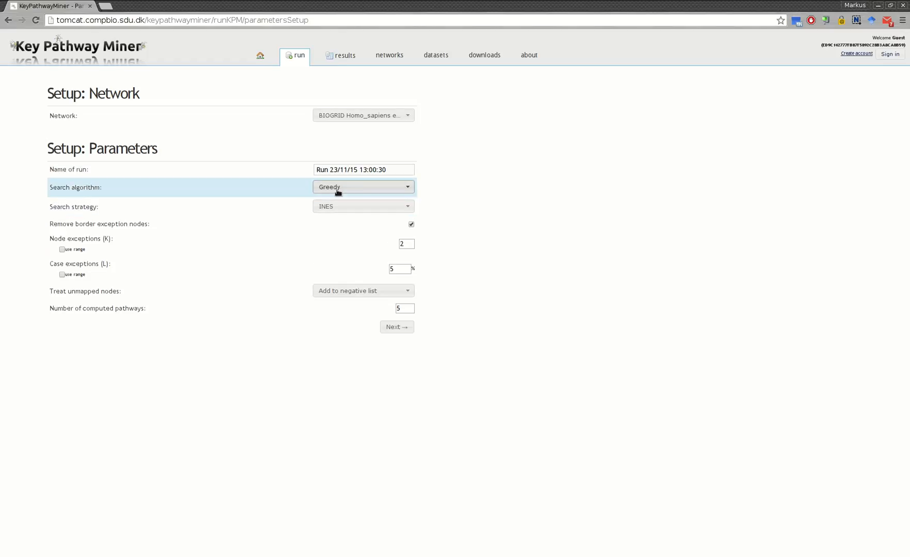
left_click(356, 191)
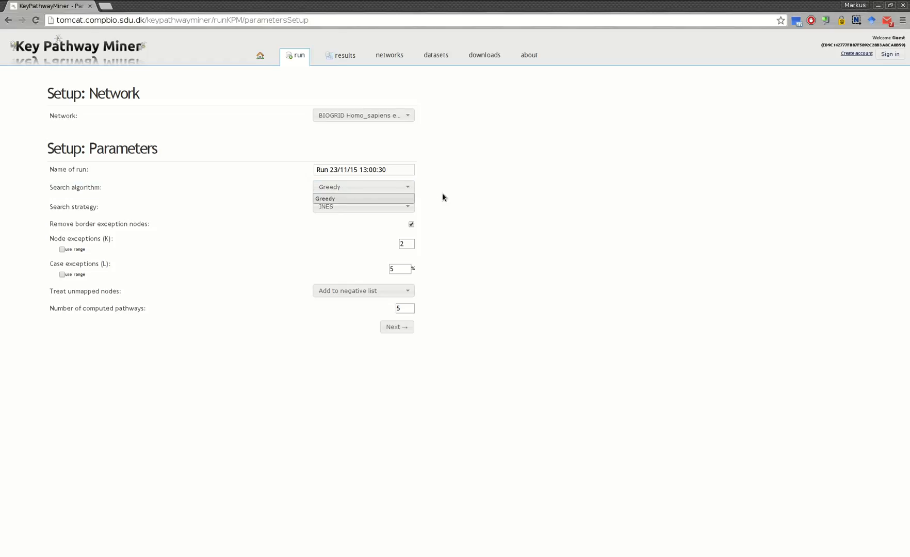
left_click(330, 194)
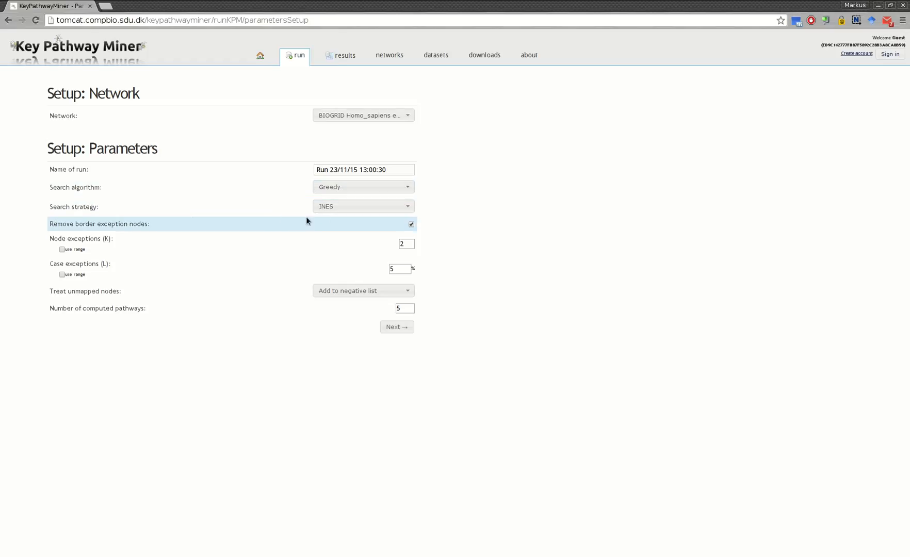
left_click(359, 209)
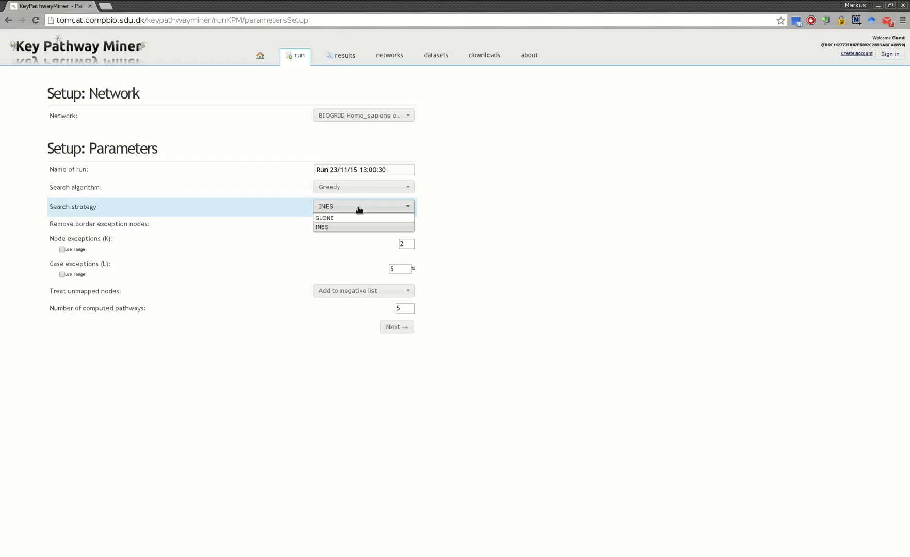
left_click(527, 205)
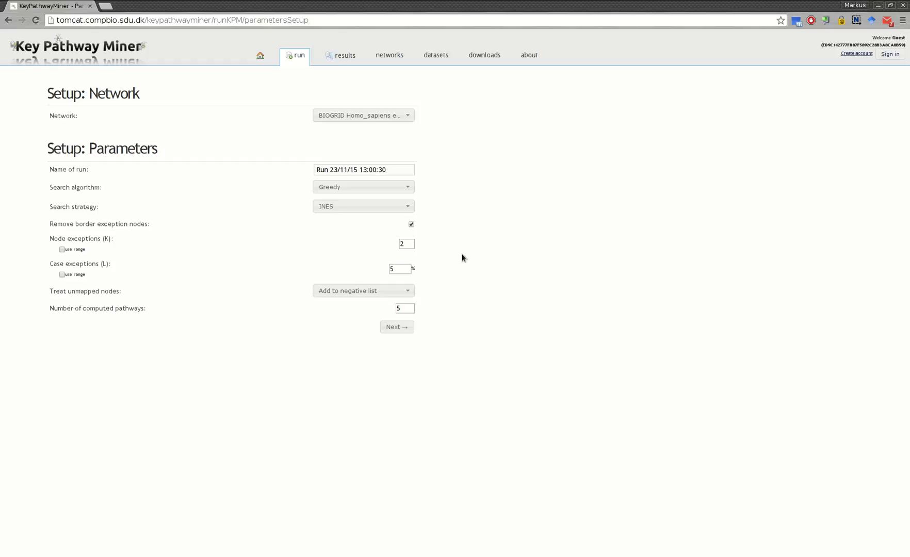
Keep the number of computed pathways at 5, accept the parameters and start the run.
left_click(404, 238)
left_click(403, 308)
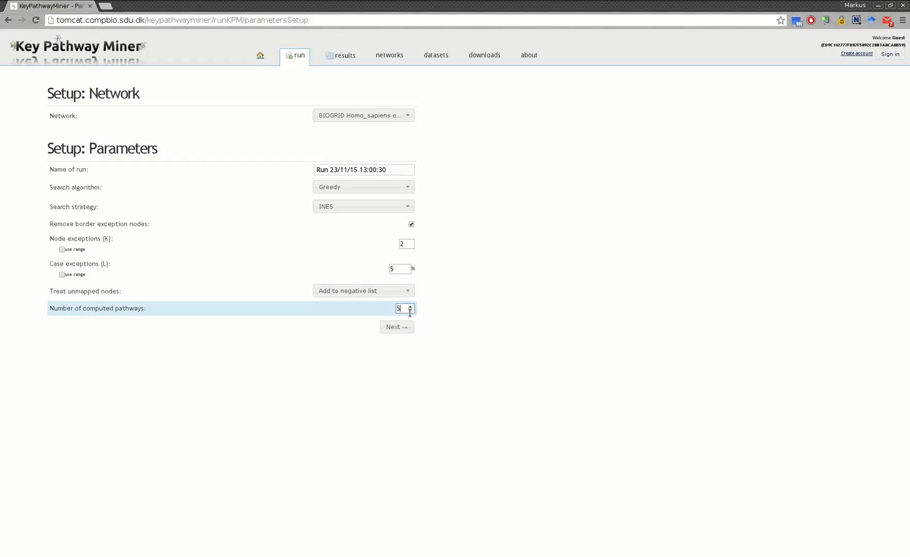
left_click(410, 307)
left_click(411, 311)
left_click(515, 294)
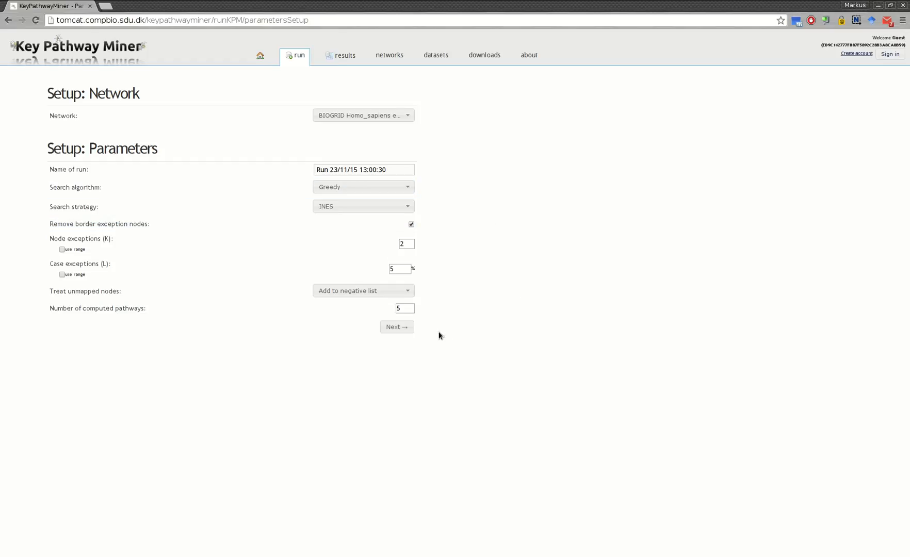
left_click(398, 328)
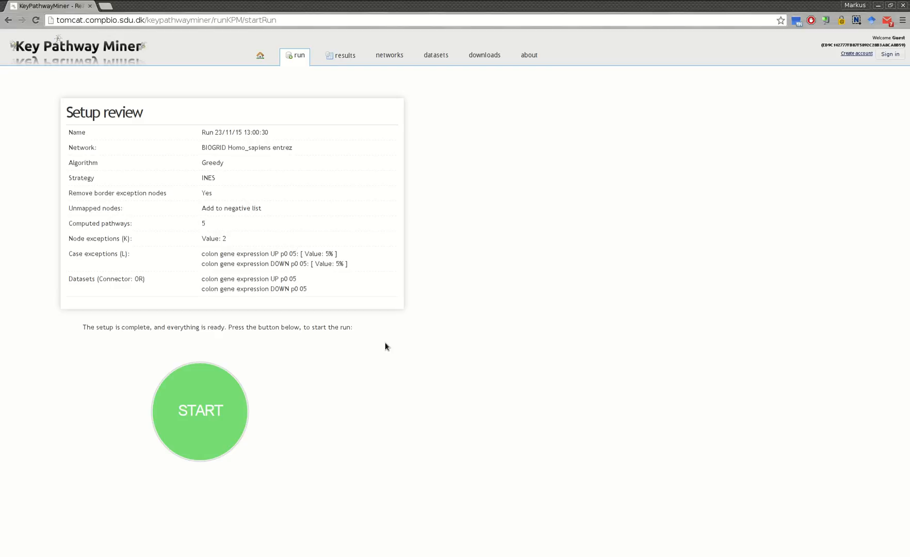
left_click(207, 416)
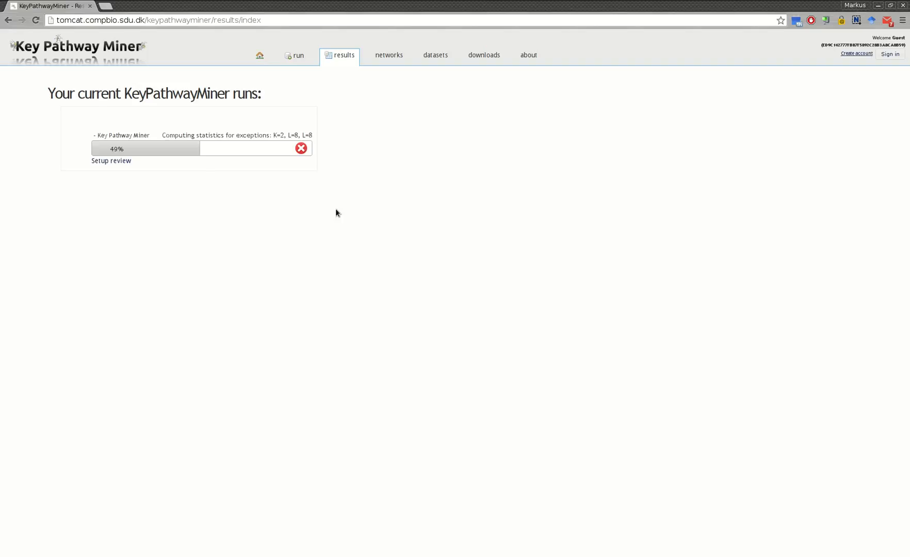
Review the setup of the current run and open its results once it has finished.
left_click(116, 161)
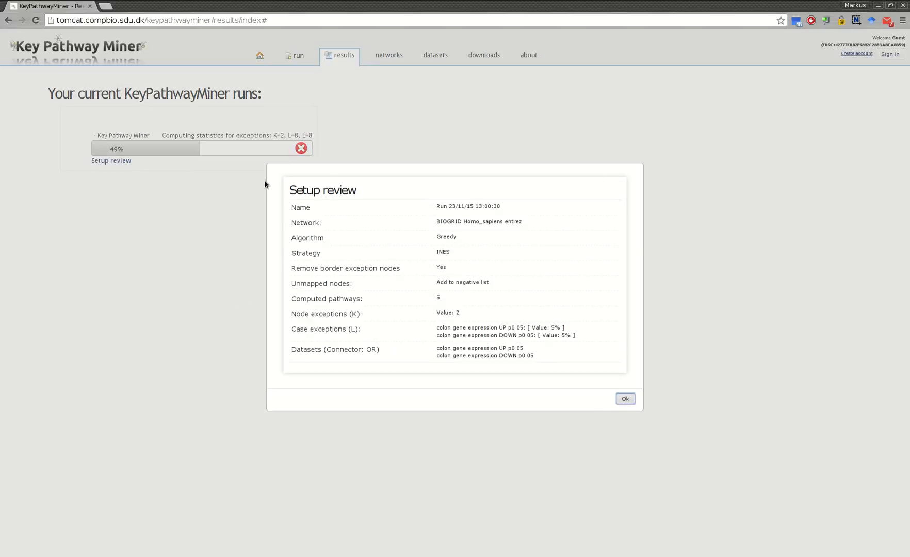
left_click(623, 399)
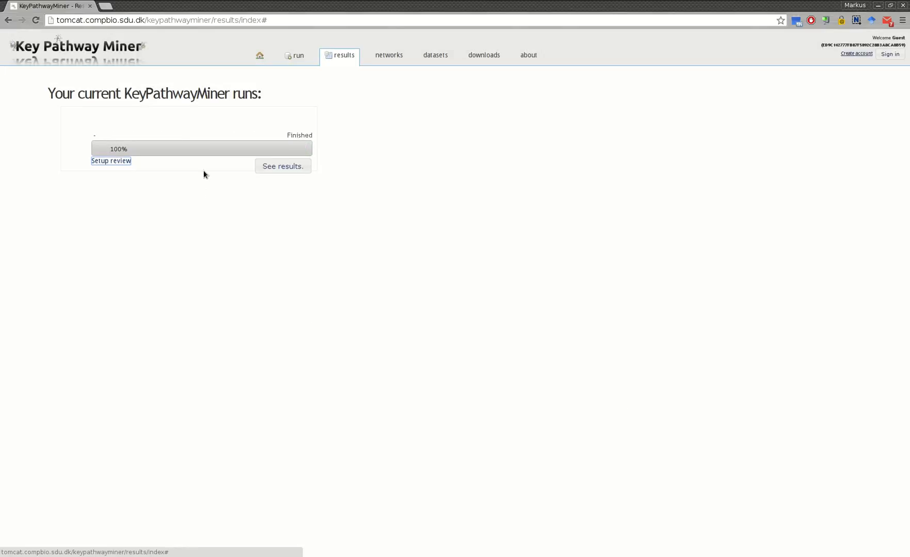
left_click(282, 166)
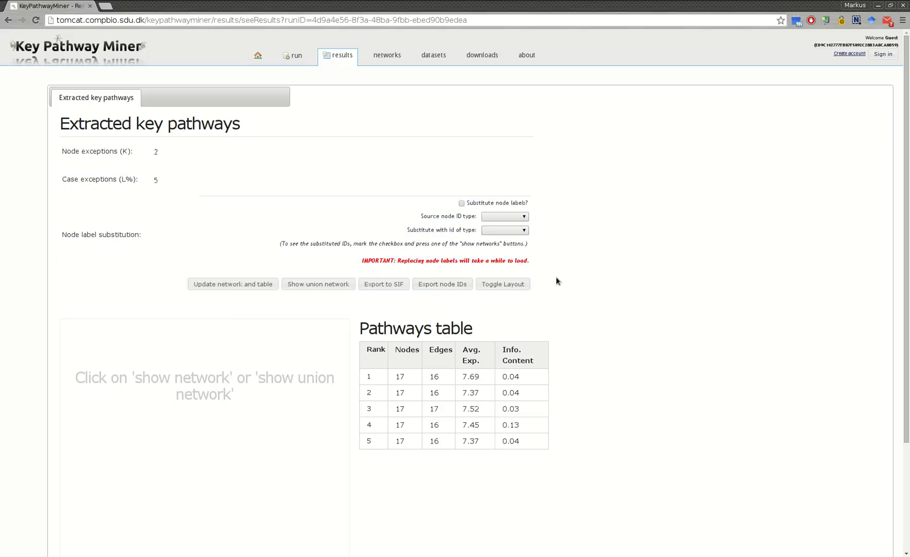
Display the network of the rank 2 pathway and examine its nodes and connections up close.
scroll(584, 283, "down", 3)
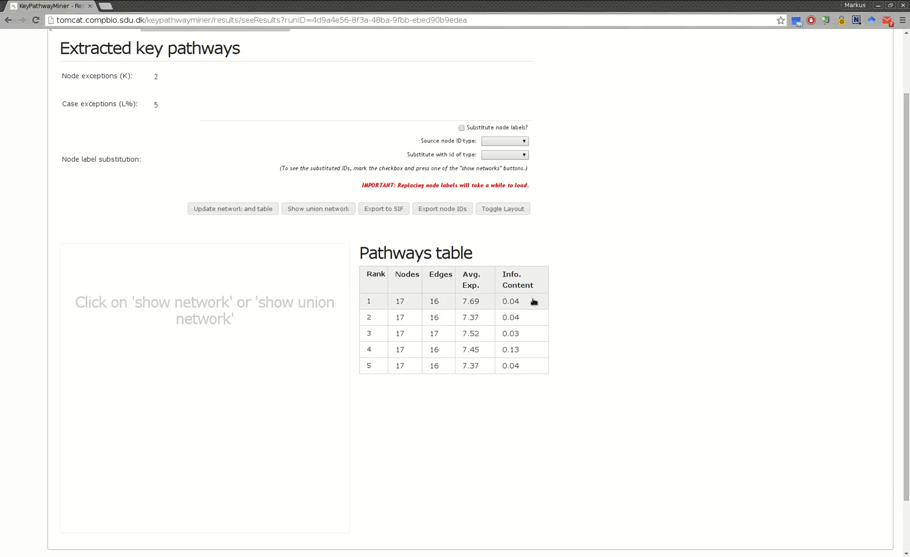
left_click(442, 322)
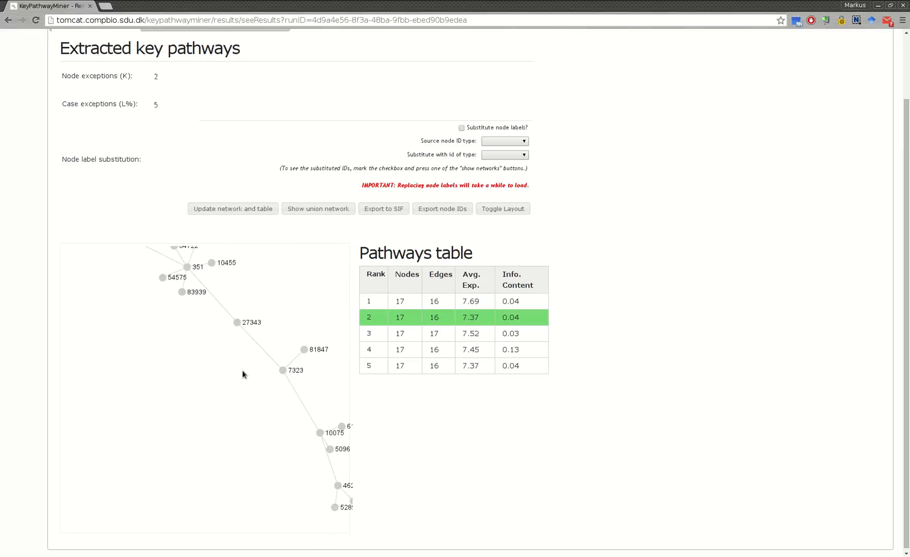
left_click_drag(282, 377, 271, 335)
scroll(189, 351, "up", 2)
scroll(188, 350, "up", 2)
scroll(188, 351, "down", 4)
scroll(286, 342, "up", 1)
left_click_drag(280, 333, 233, 282)
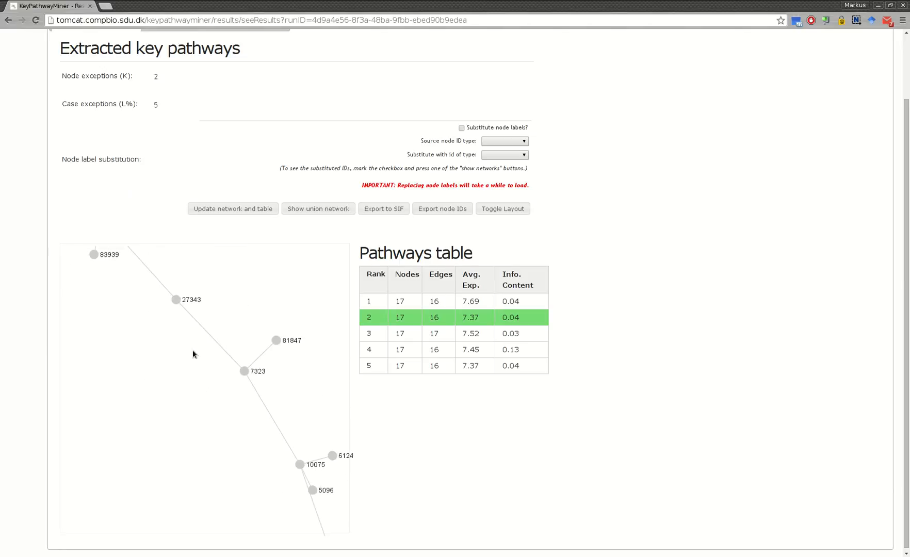
Show the union network of all extracted pathways and examine its colour-coded nodes up close.
scroll(188, 344, "down", 2)
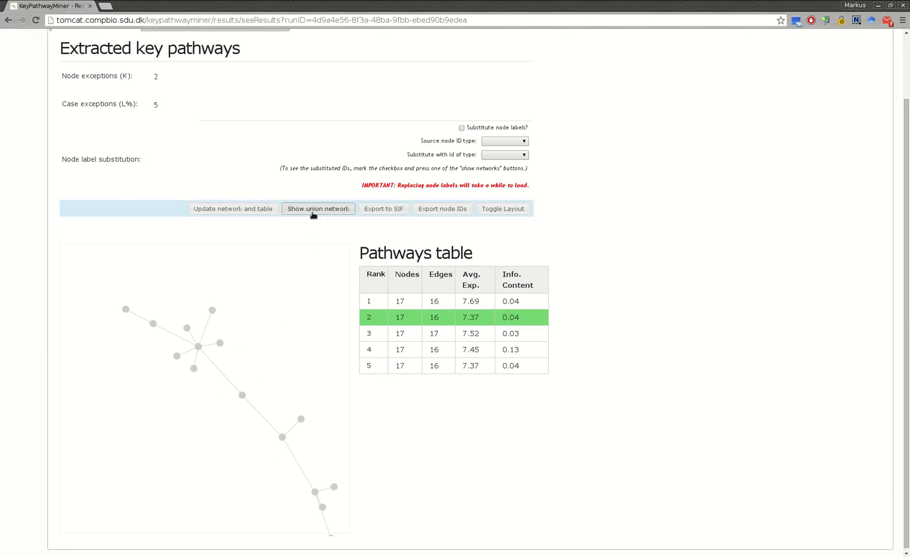
left_click(313, 209)
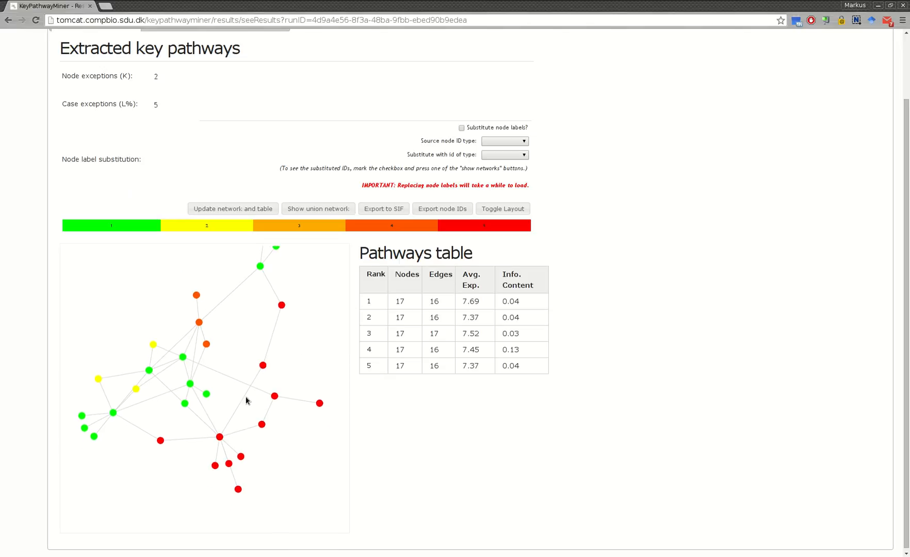
scroll(290, 315, "up", 3)
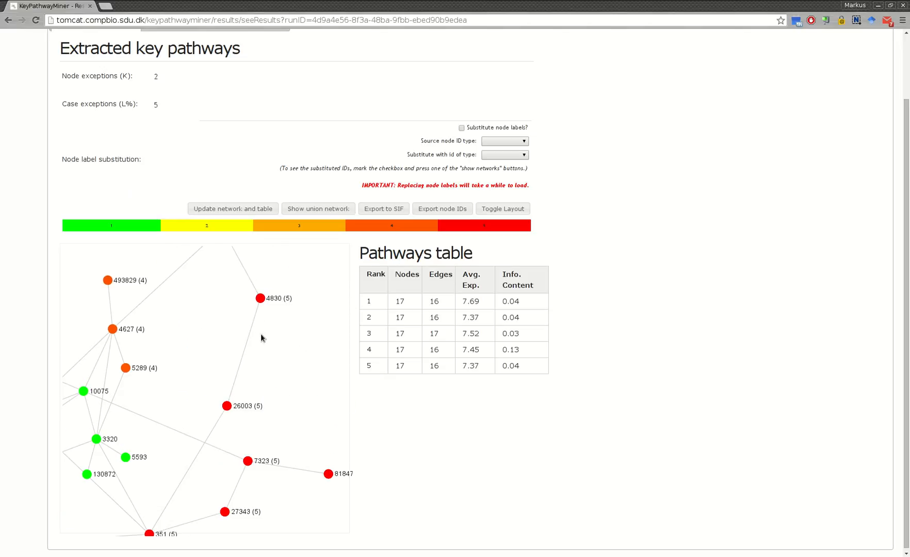
Enable node label substitution from entrez_id to symbol and update the network and table with the new labels.
left_click(461, 128)
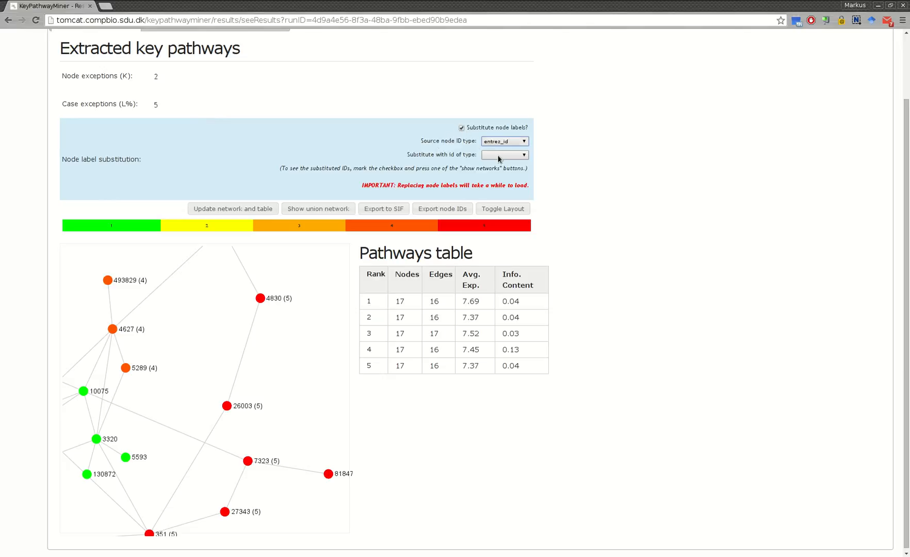
left_click(497, 157)
left_click(494, 190)
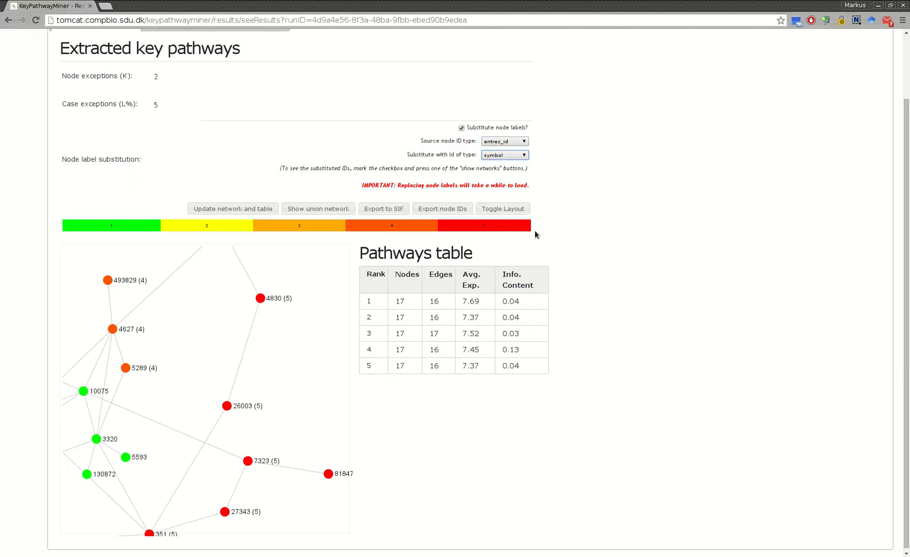
left_click(234, 208)
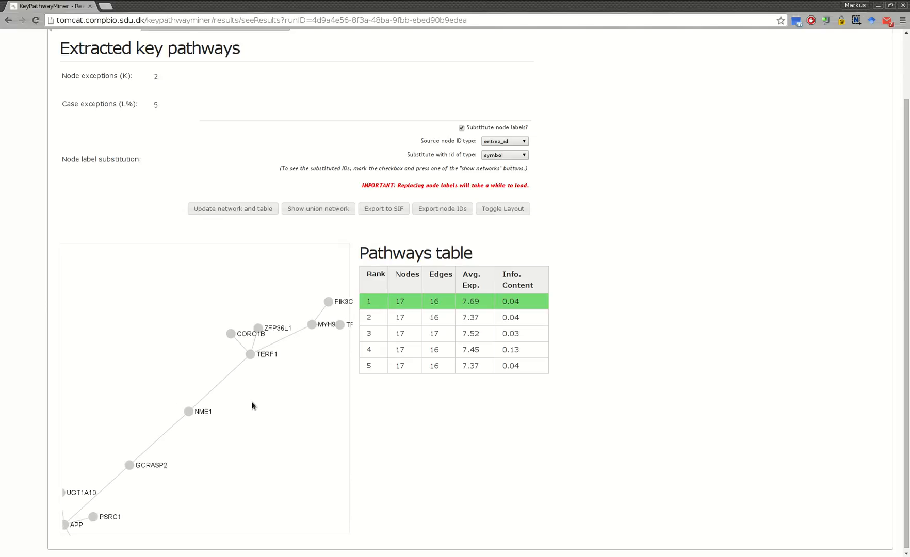
Display the union network with the substituted gene symbol labels and examine its different regions.
left_click(318, 209)
left_click(311, 208)
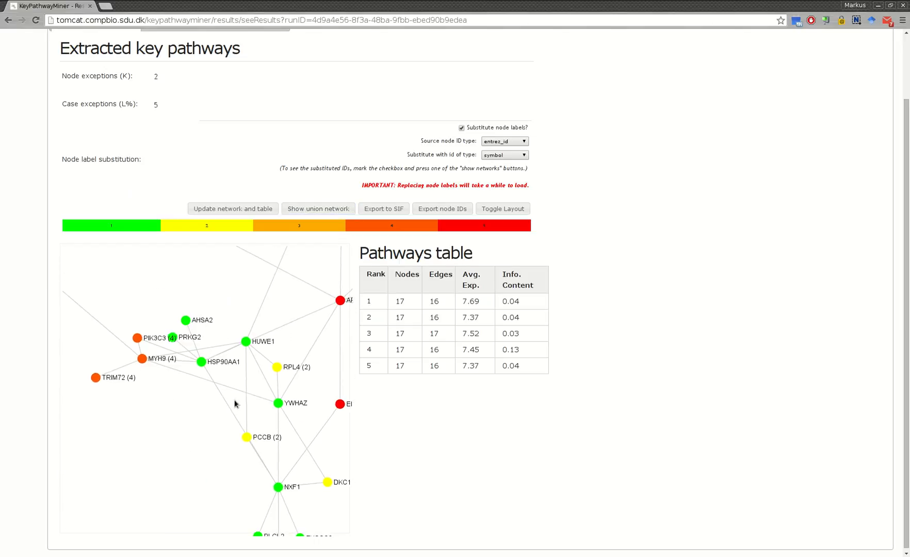
left_click_drag(267, 315, 159, 293)
left_click_drag(327, 406, 270, 360)
left_click_drag(263, 406, 270, 364)
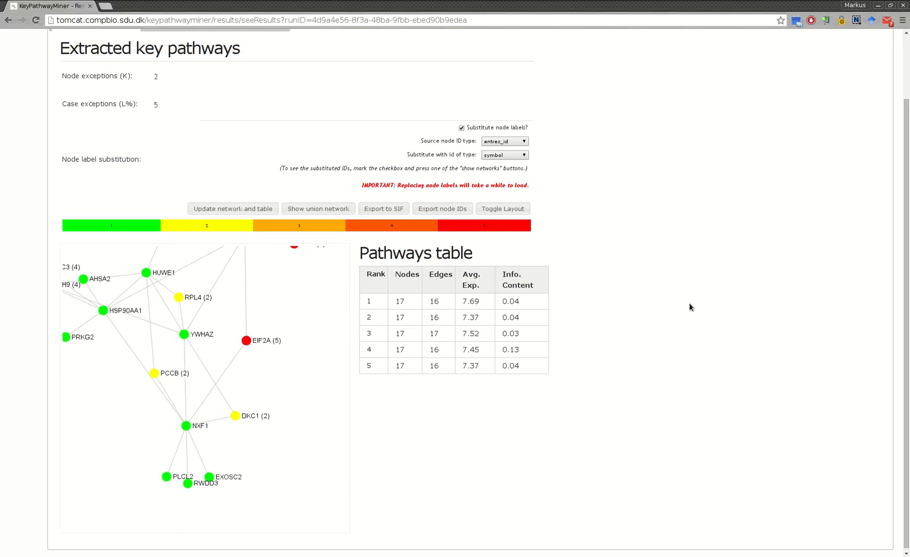
scroll(669, 307, "up", 3)
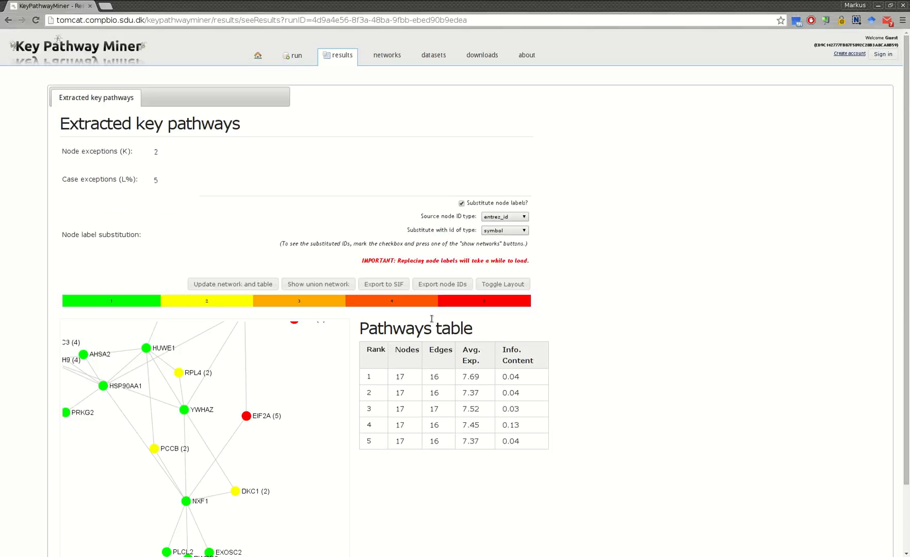